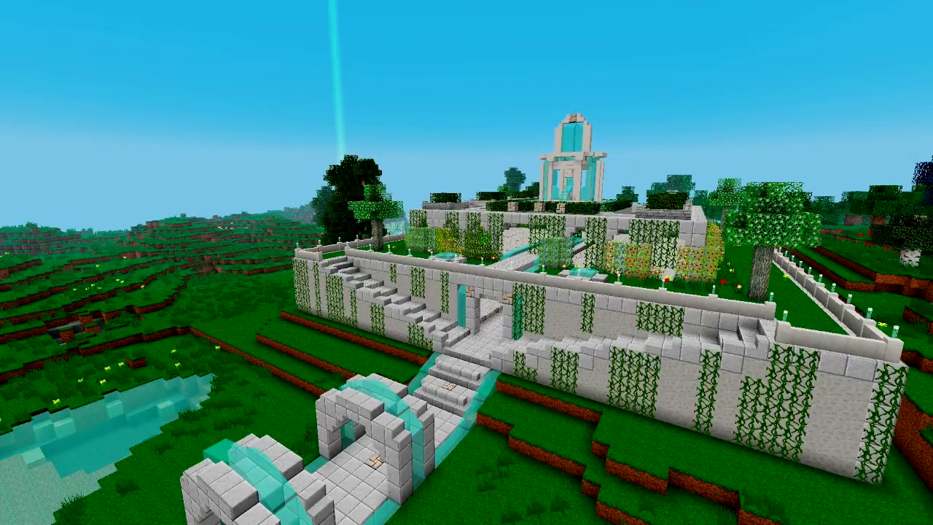
Confirm in chat that the walled-garden screenshot saved, then bring up the game menu.
key("F1")
key("t")
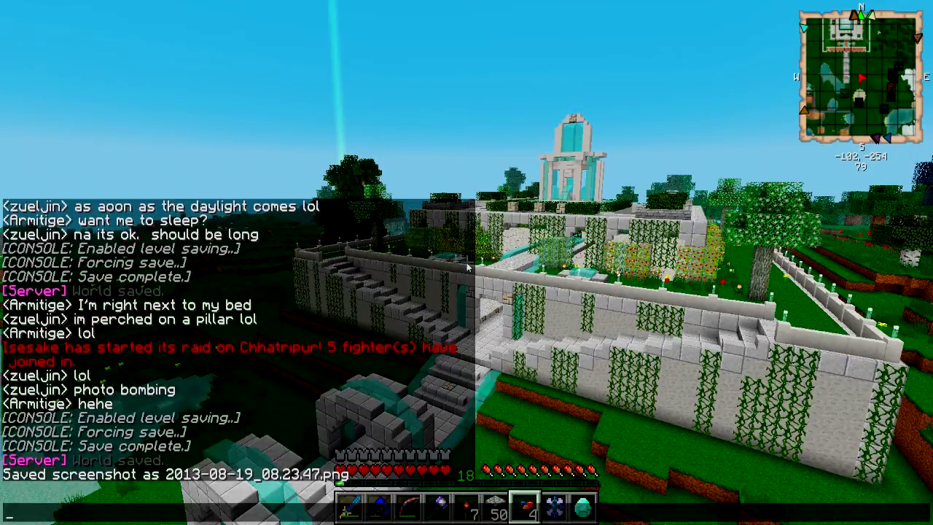
key("Escape")
key("F1")
key("Escape")
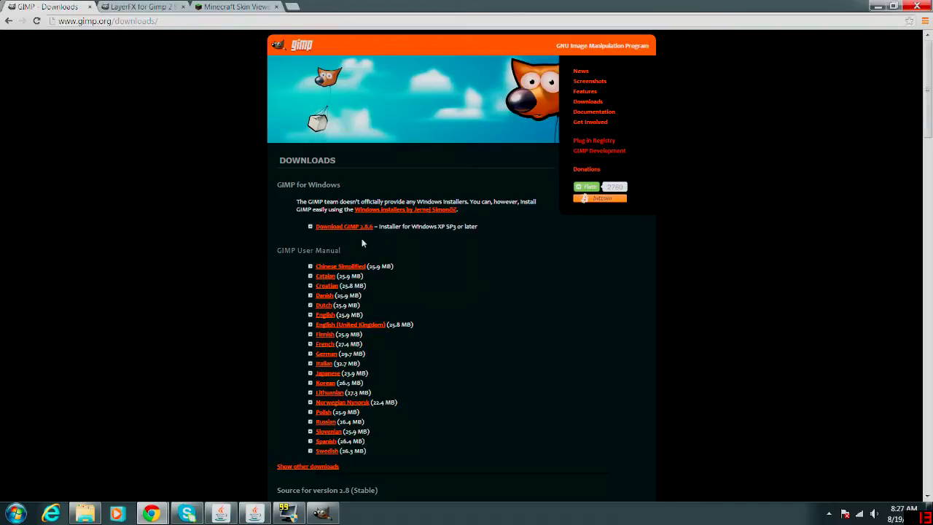
Switch Chrome to the 'LayerFX for Gimp 2.8' scripts tab.
left_click(150, 7)
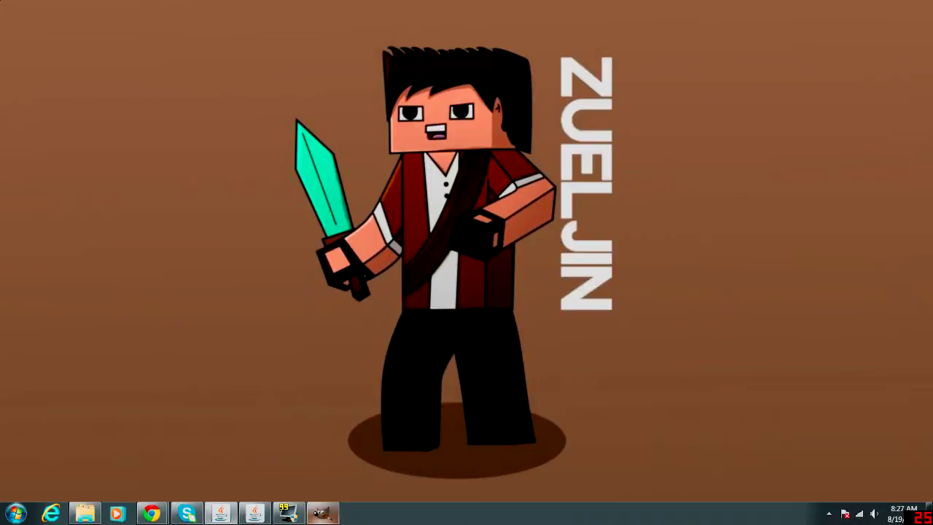
Drag screenshot 2013-08-19_08.23.47 from the minecraft screenshots folder into GIMP.
left_click(321, 514)
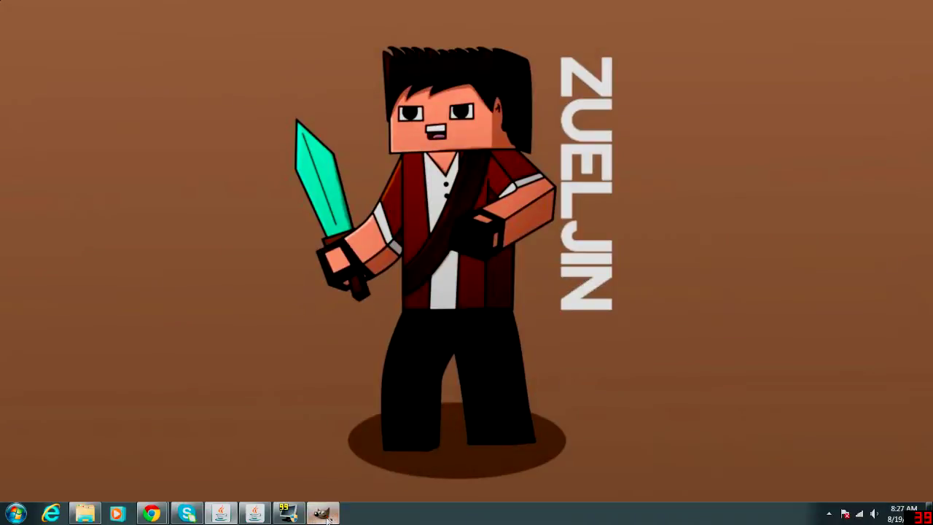
left_click(85, 513)
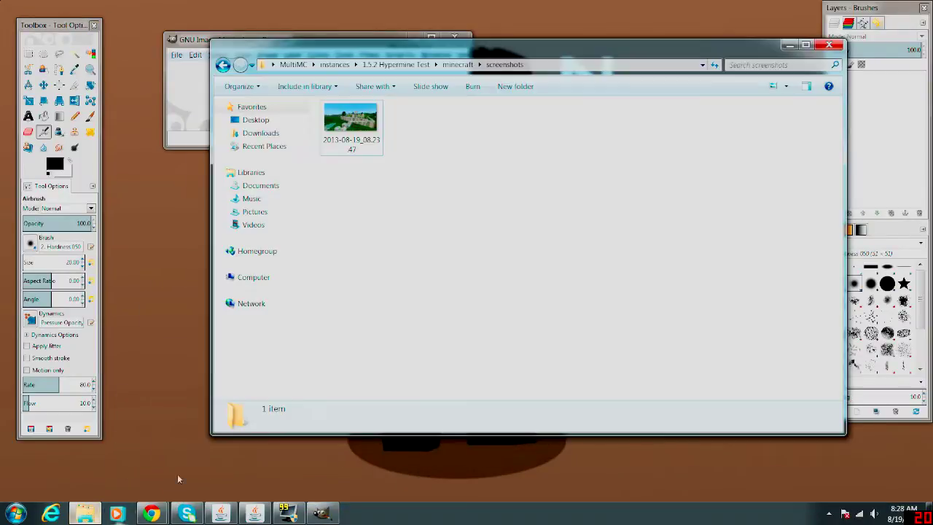
left_click_drag(495, 49, 495, 122)
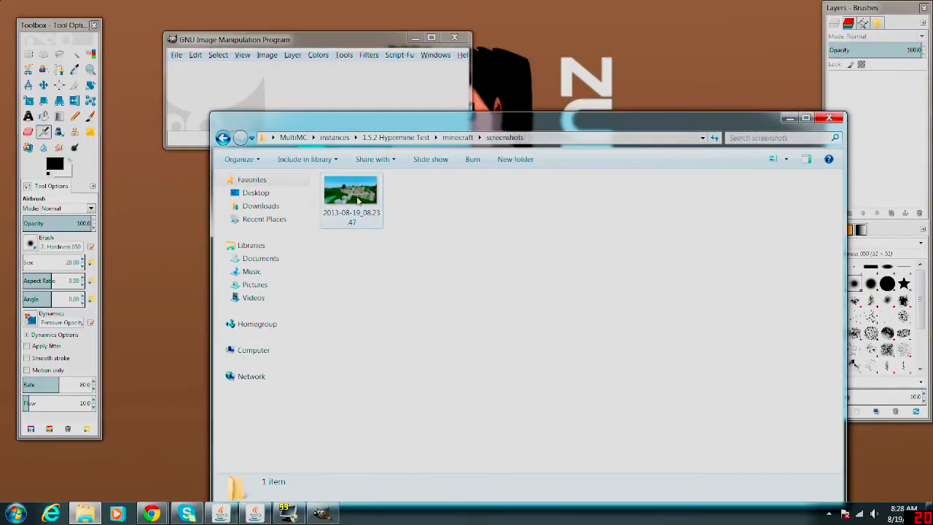
left_click_drag(353, 201, 299, 86)
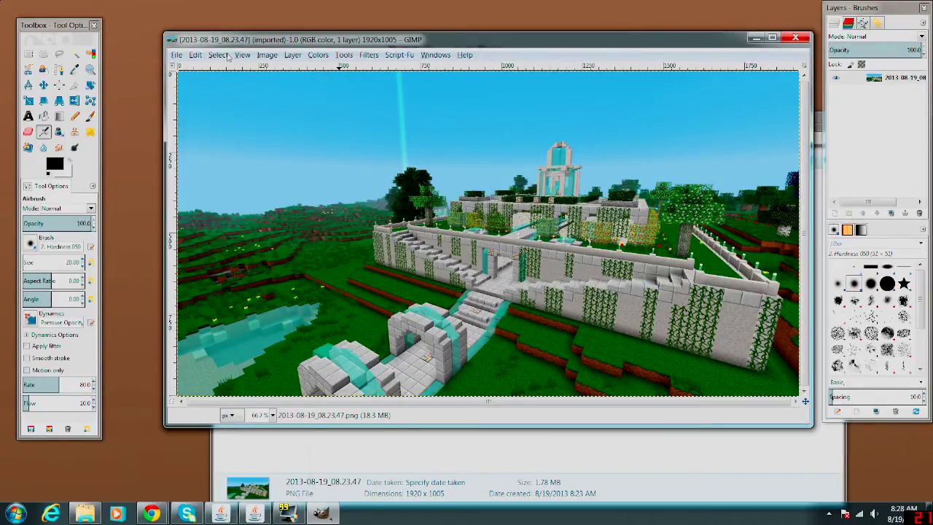
Scale the 1920x1005 screenshot to width 1280 and height 720 pixels.
left_click(265, 57)
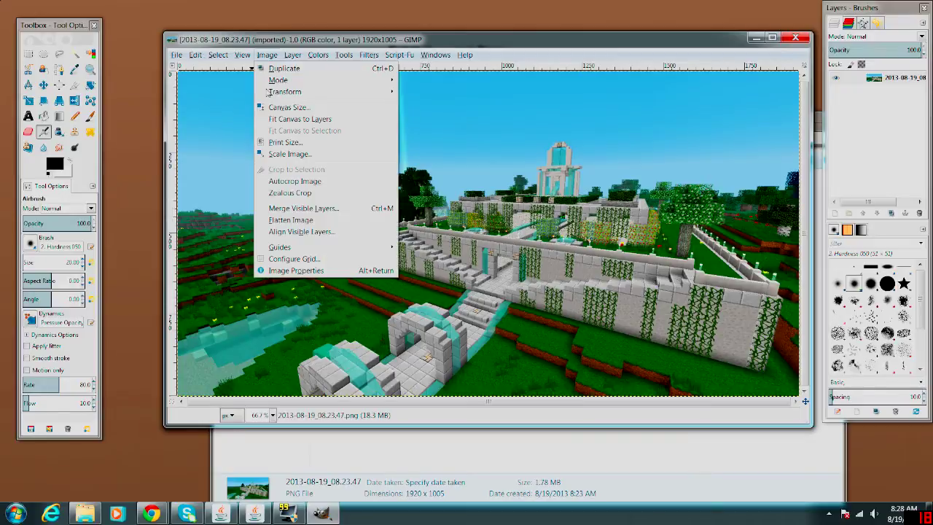
left_click(296, 154)
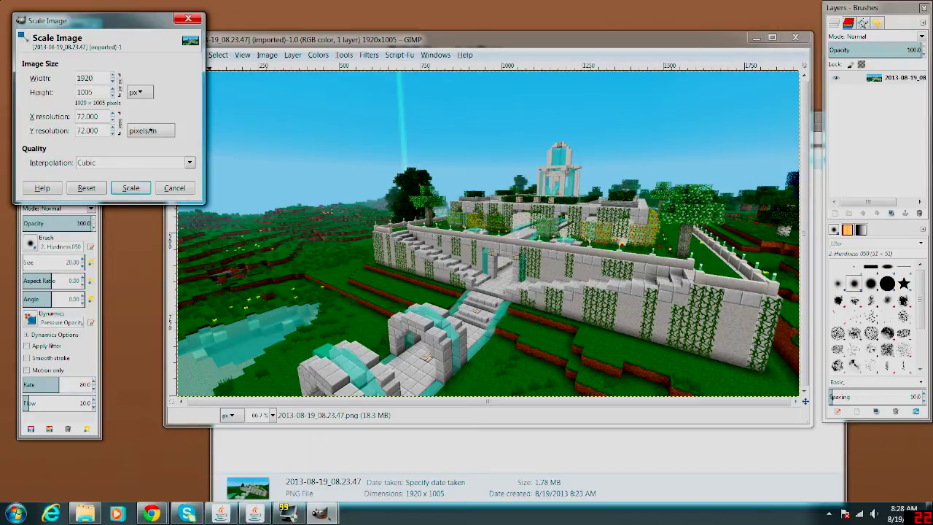
key("Tab")
type("12")
key("Tab")
type("720")
left_click(128, 189)
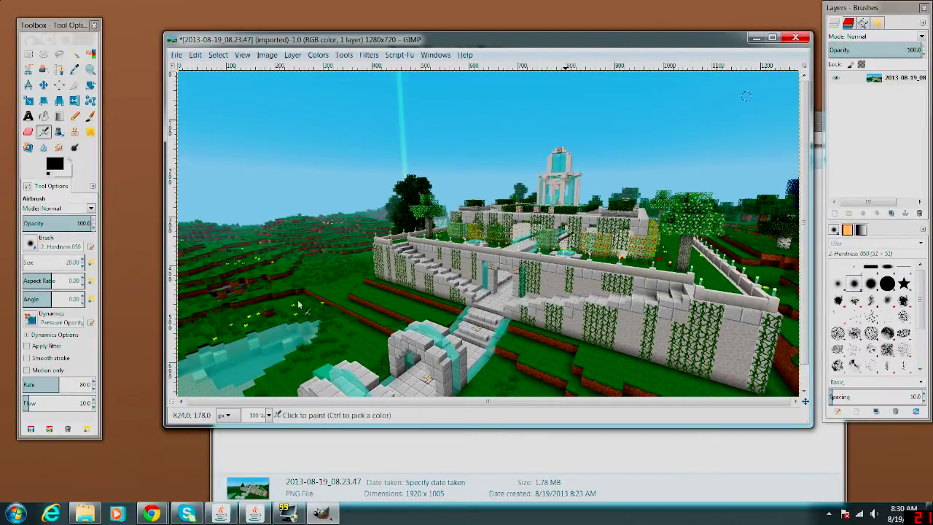
Drop Minecraft_logo.png into the image as a layer and move it to the top.
left_click(16, 514)
left_click(62, 482)
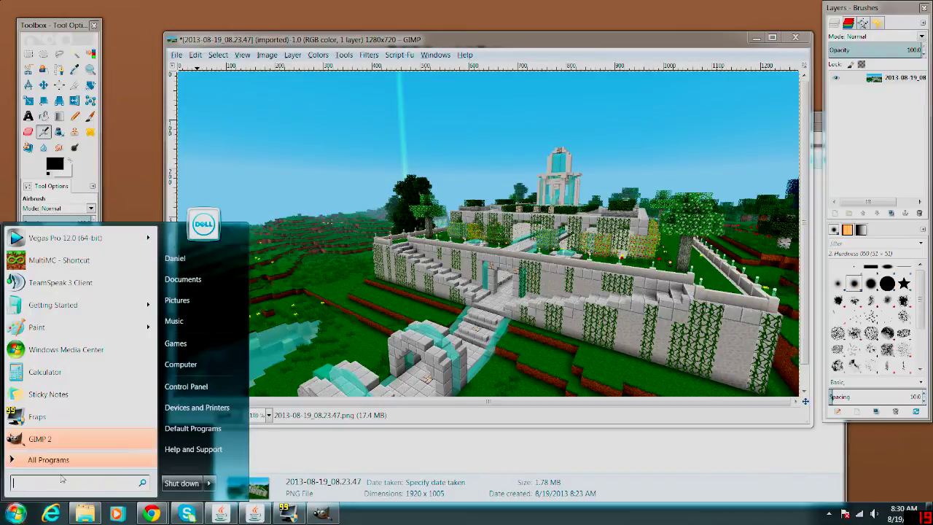
type("minecraft")
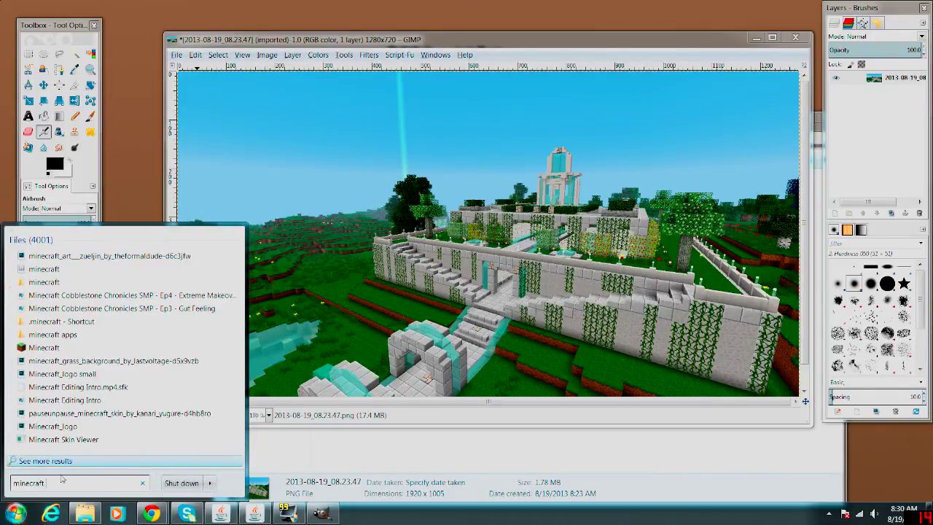
type(" logo")
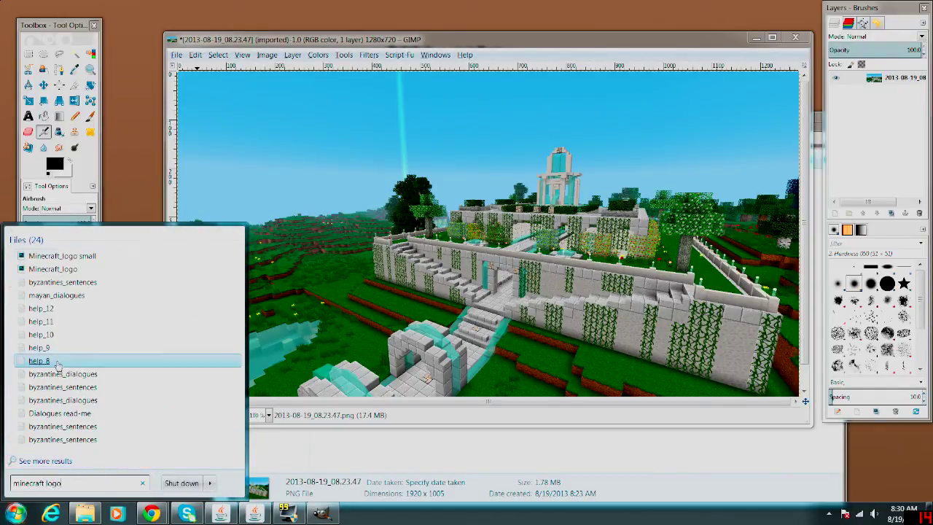
mouse_move(50, 267)
left_mouse_down()
mouse_move(493, 124)
mouse_move(502, 157)
left_mouse_up()
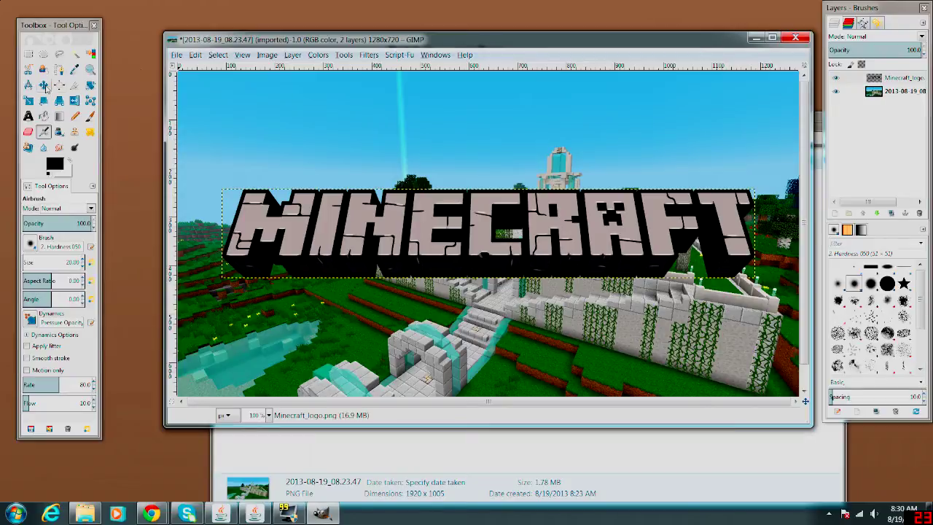
left_click(44, 84)
mouse_move(432, 255)
left_mouse_down()
mouse_move(432, 175)
mouse_move(436, 159)
mouse_move(445, 165)
left_mouse_up()
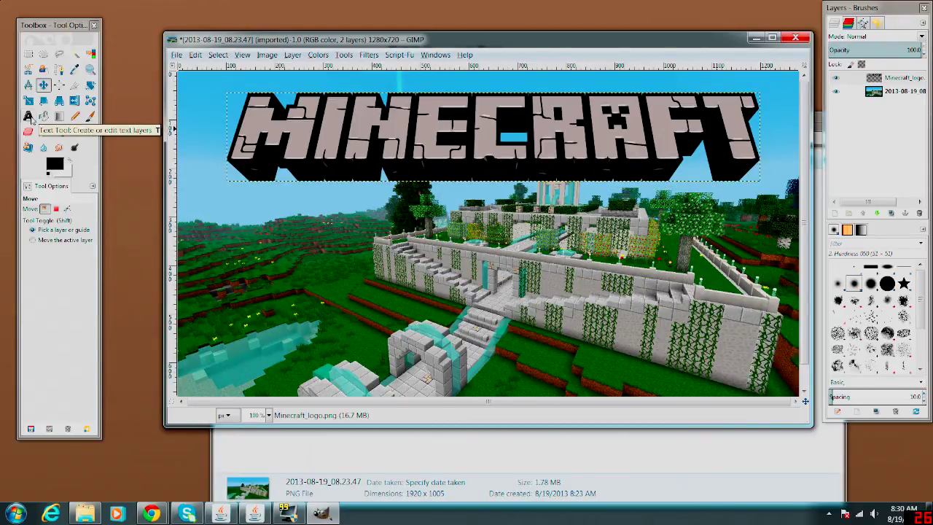
Type 'hypermine' below the logo in cyberspace font, size 150, widening the text box.
left_click(29, 117)
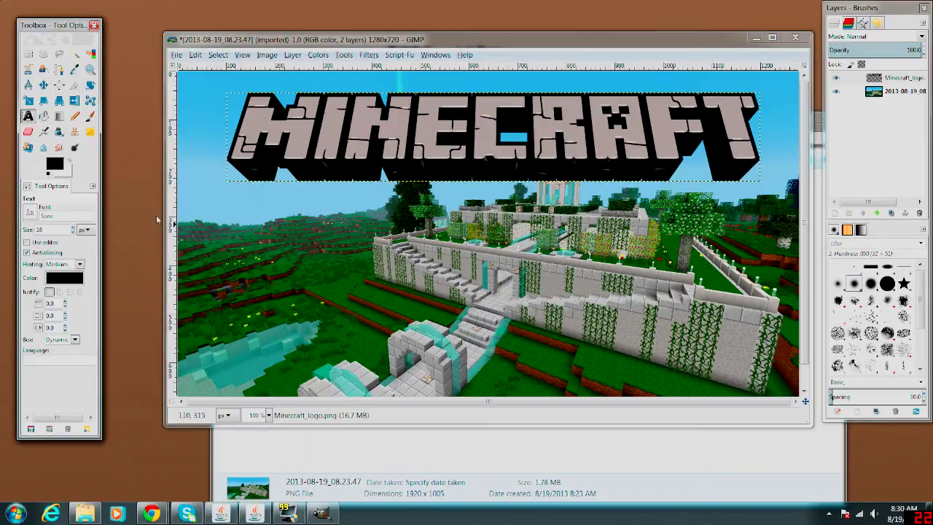
left_click(46, 216)
type("cyberspace")
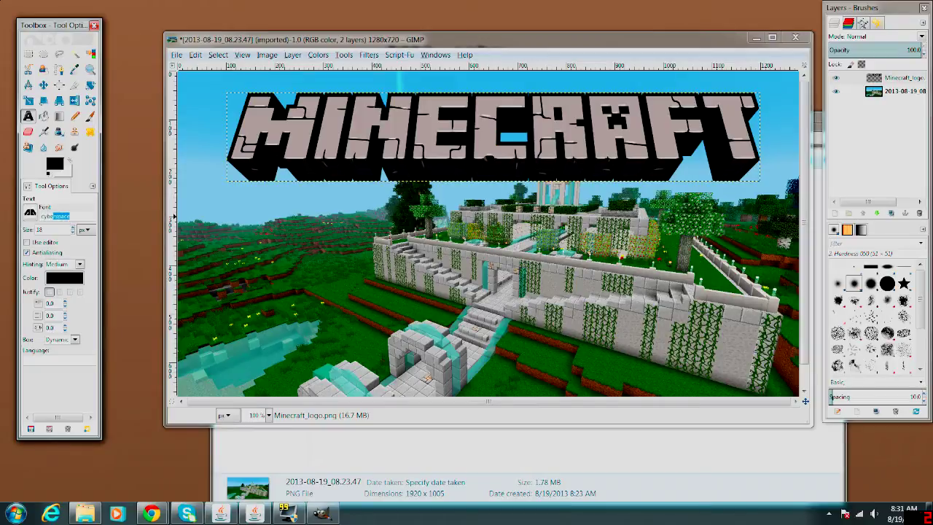
key("Return")
left_click(237, 208)
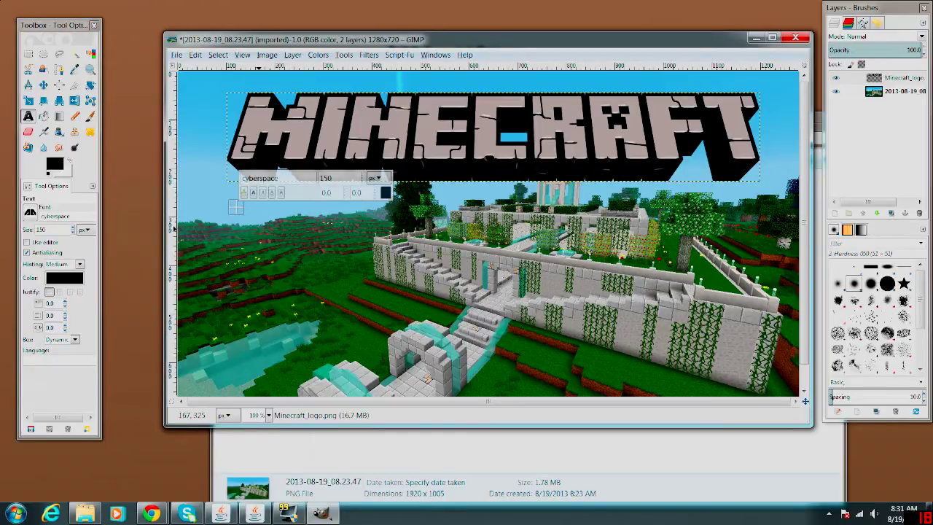
type("hyp")
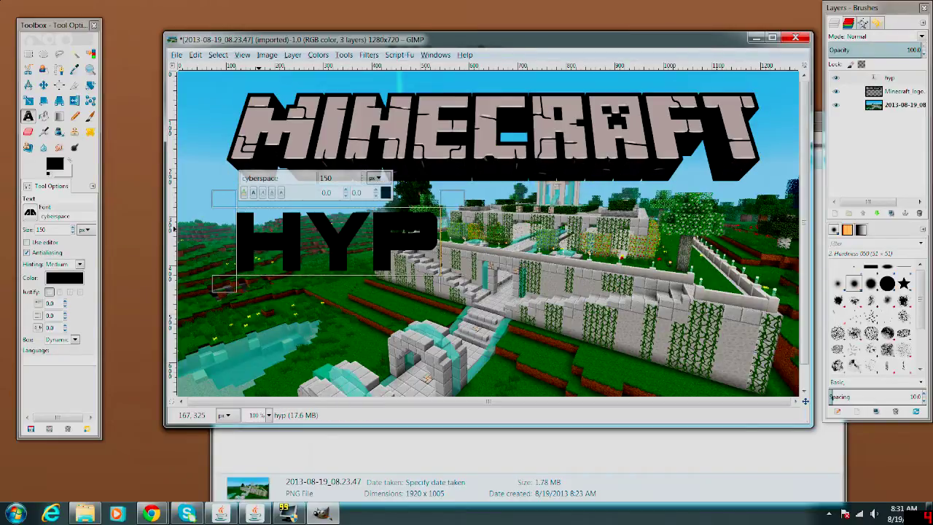
type("ermine")
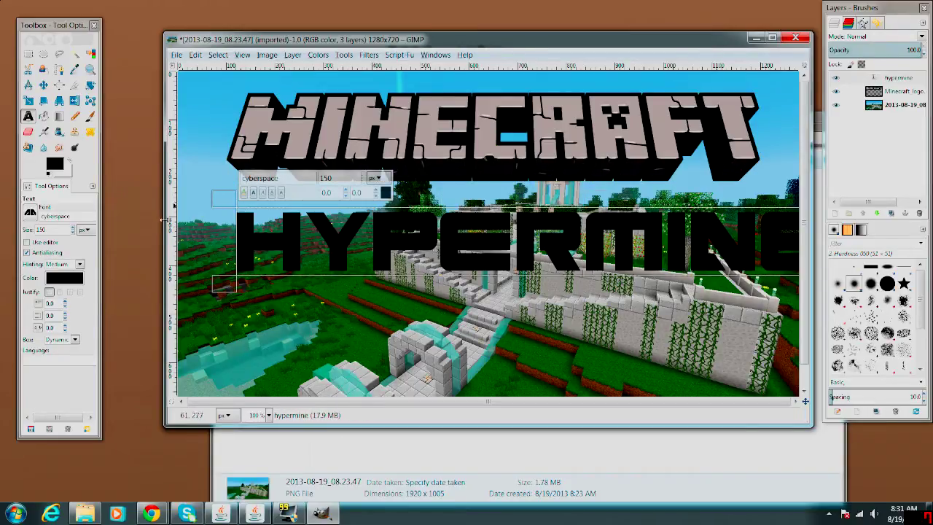
left_click_drag(226, 202, 182, 197)
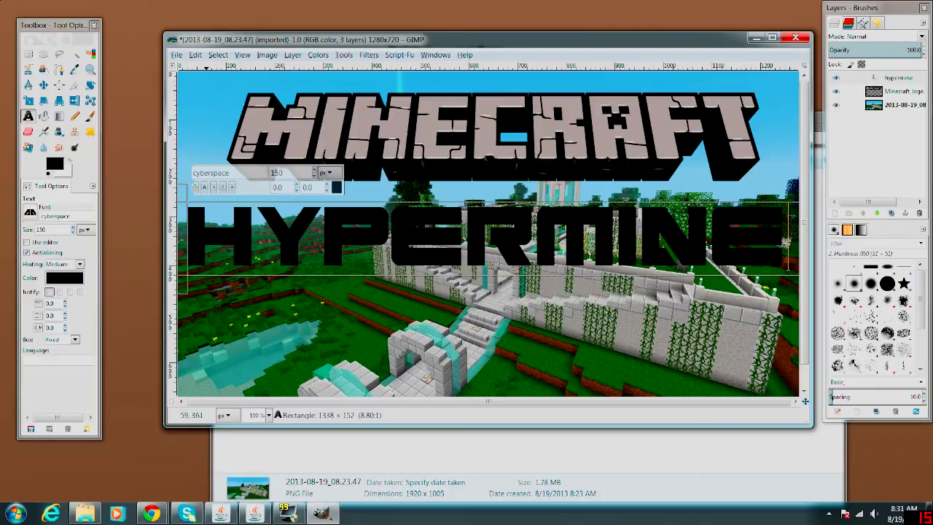
Set up the Blend tool with Difference mode and the Golden gradient.
left_click(60, 131)
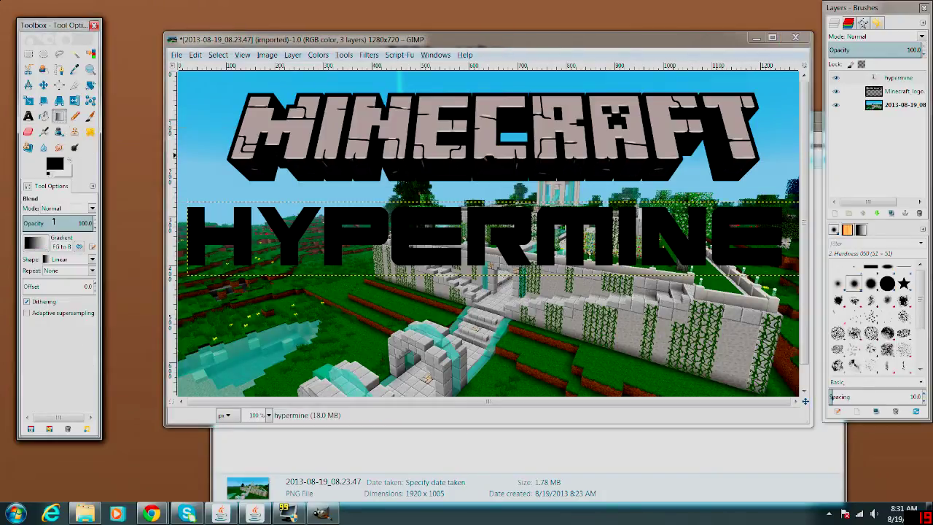
left_click(91, 209)
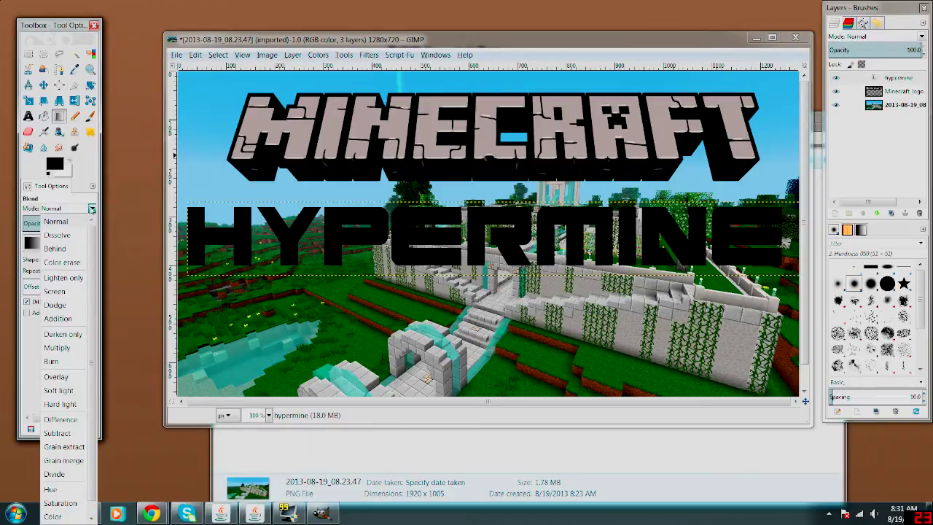
left_click(63, 420)
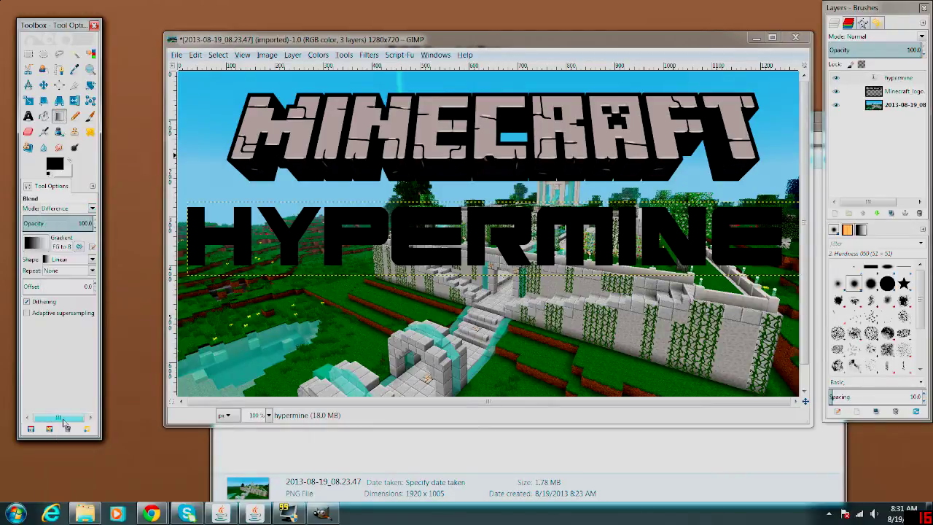
left_click(34, 243)
left_click_drag(105, 270, 106, 321)
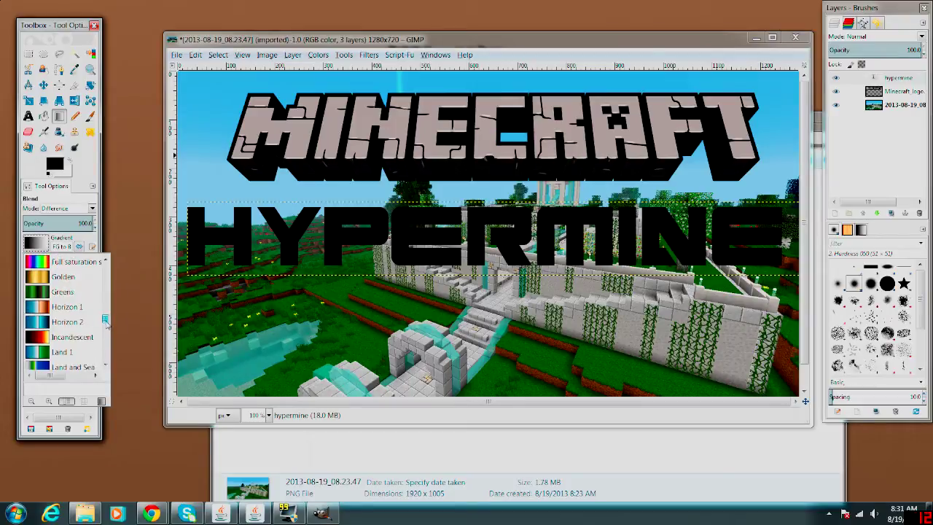
left_click(46, 285)
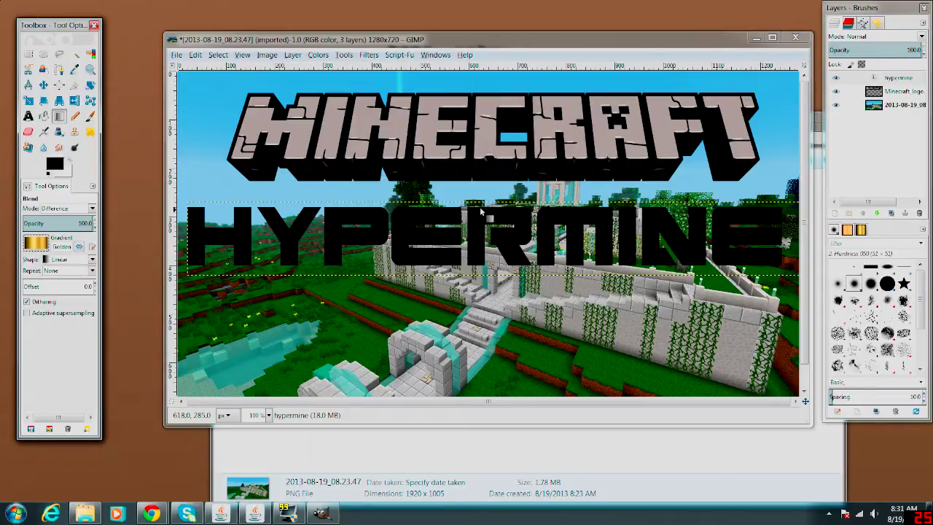
Drag the Golden gradient vertically down the HYPERMINE text, redoing it until it looks right.
left_click_drag(481, 210, 486, 271)
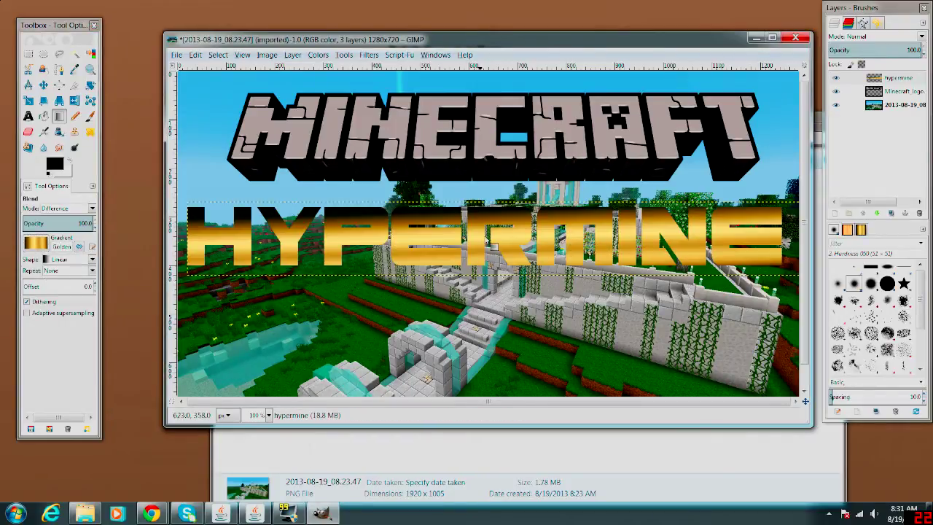
key("ctrl+z")
left_click_drag(495, 228, 495, 288)
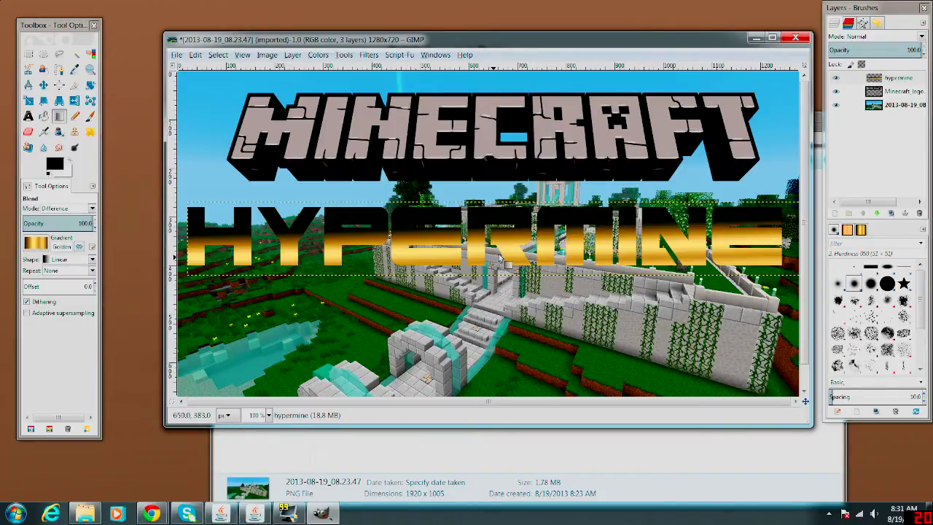
key("ctrl+z")
left_click_drag(498, 224, 501, 272)
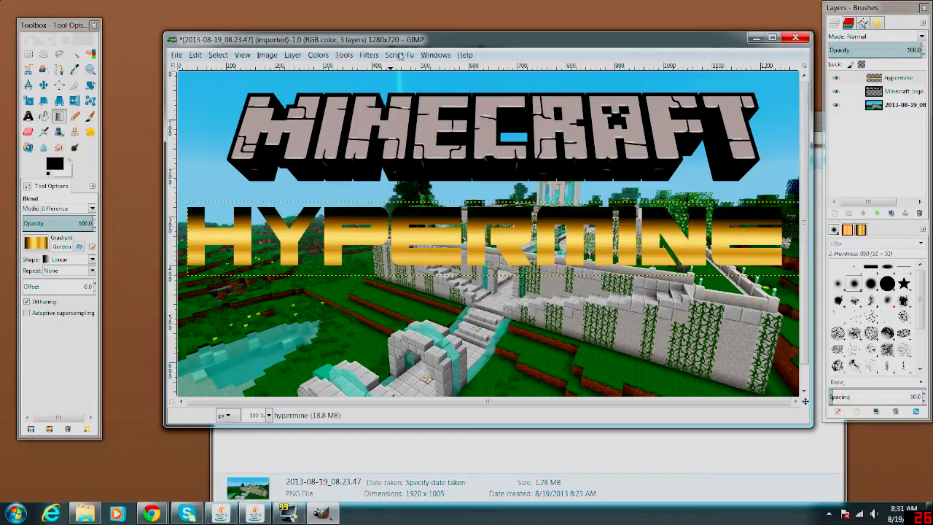
left_click(400, 56)
mouse_move(416, 68)
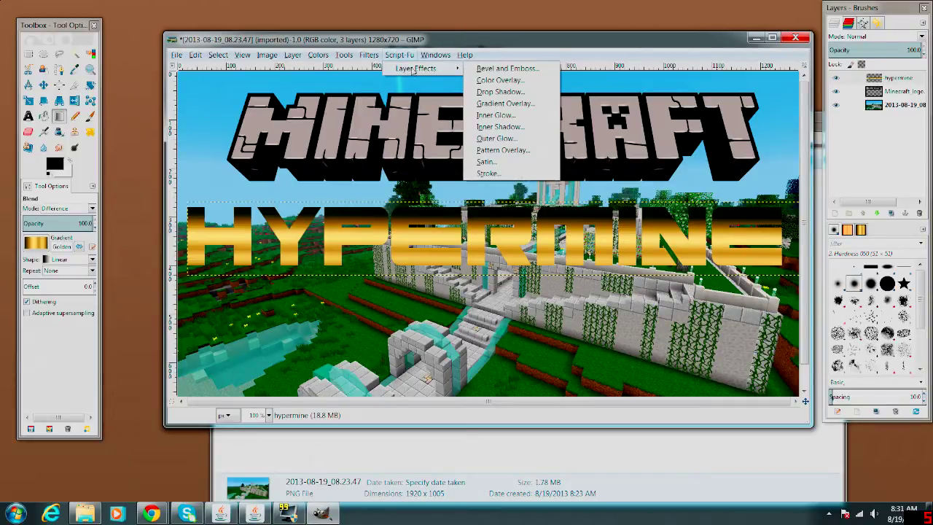
Apply a Bevel and Emboss with Pillow Emboss style and size 7 to HYPERMINE.
left_click(501, 69)
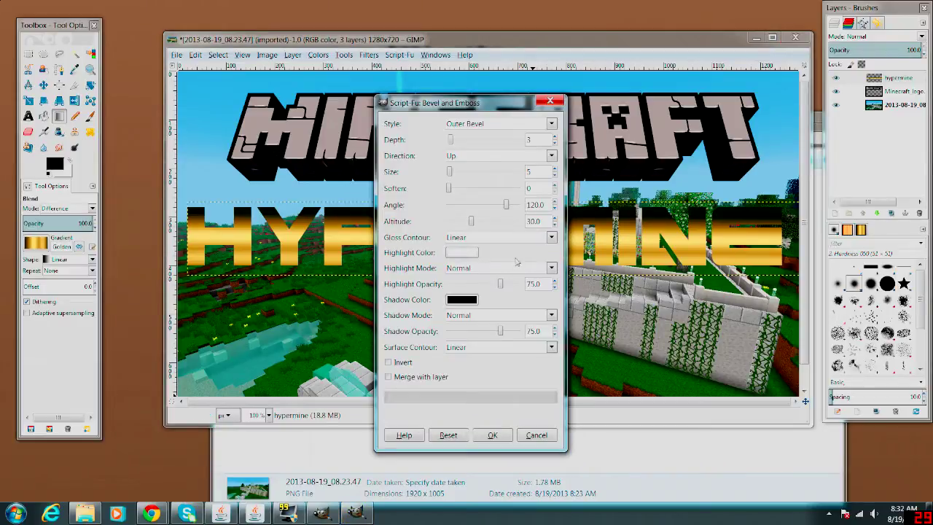
left_click(551, 124)
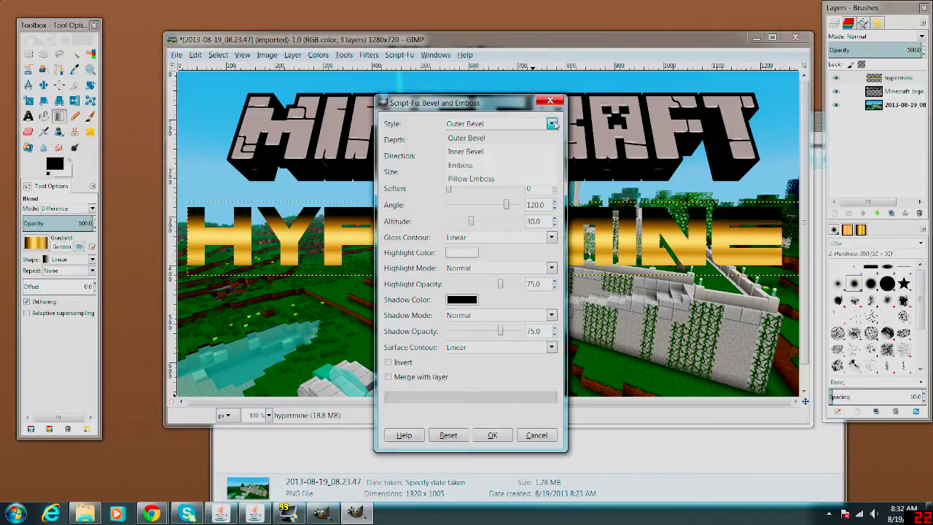
left_click(491, 180)
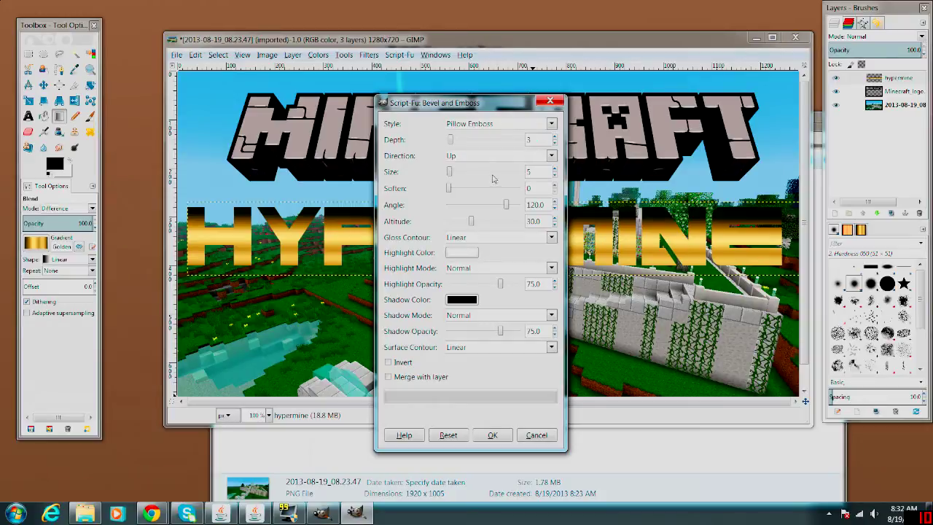
left_click(554, 168)
left_click(554, 168)
left_click(493, 436)
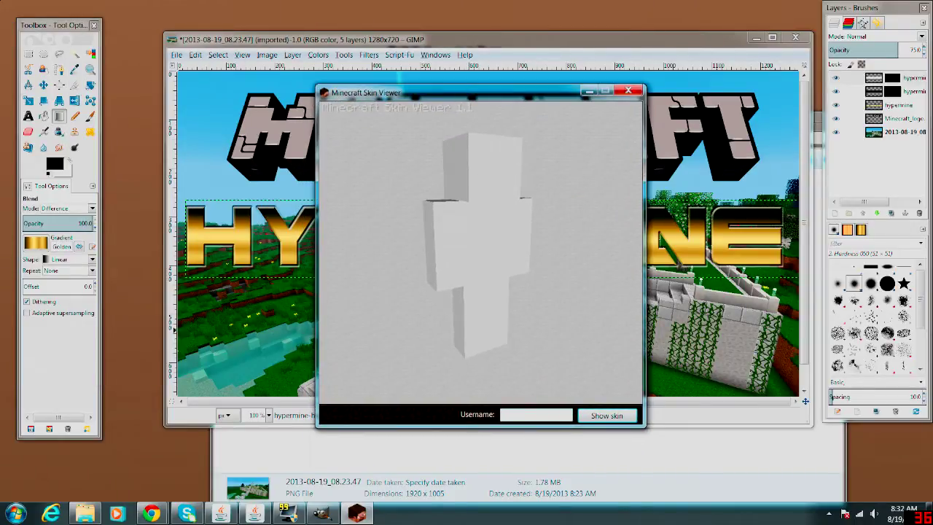
Enter the player's username and load their skin onto the 3D character.
type("zueljin")
key("ctrl+a")
left_click(606, 416)
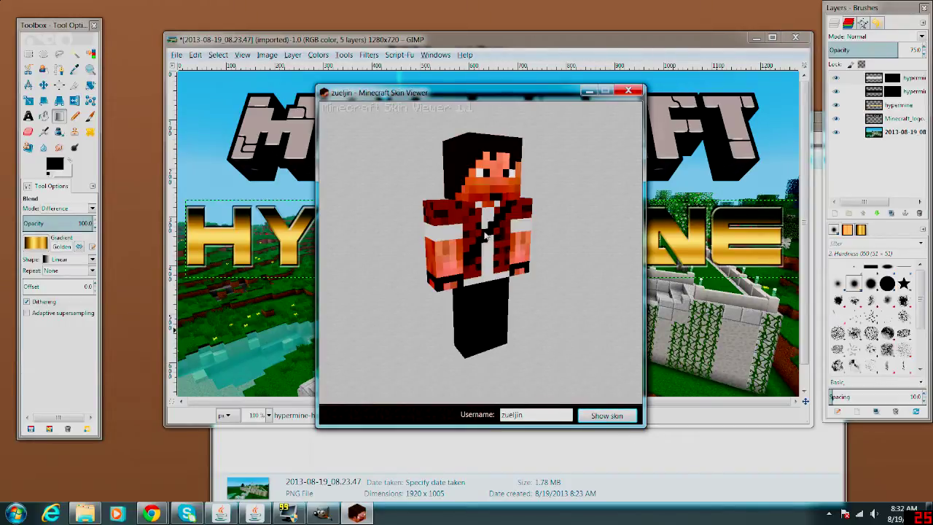
Rotate the character to face front and bring its arms down to its sides.
left_click_drag(484, 235, 450, 227)
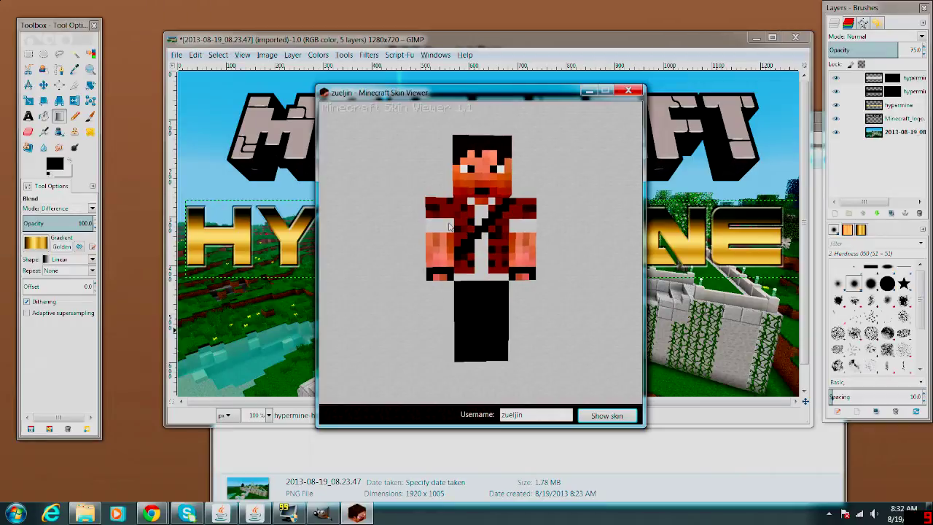
left_click(430, 246)
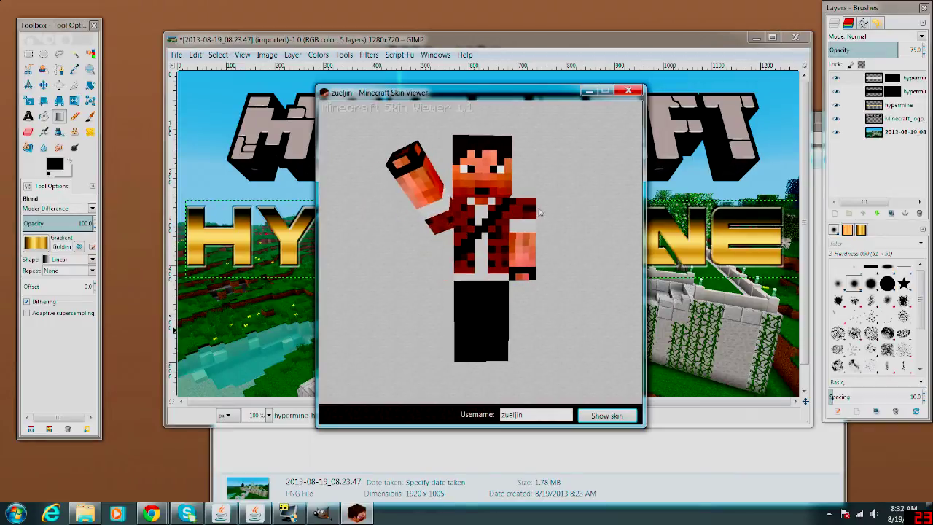
left_click(523, 265)
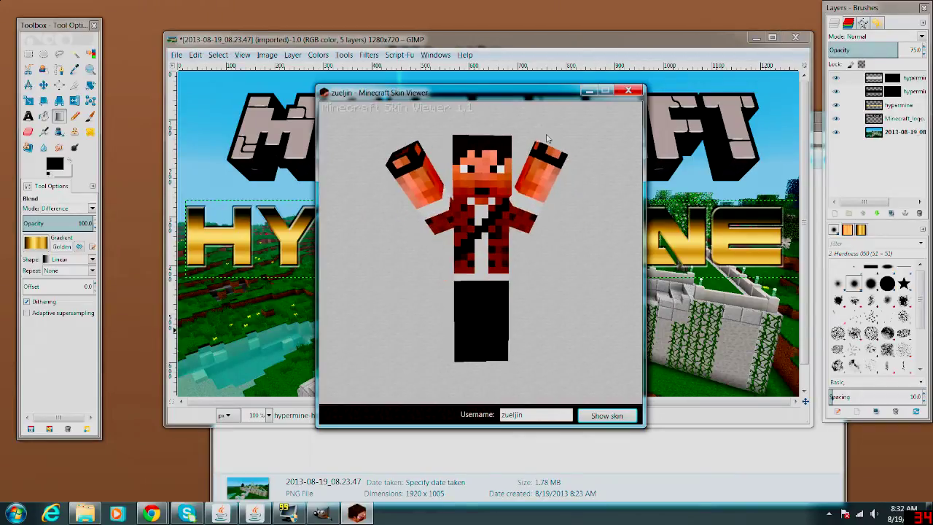
left_click(547, 138)
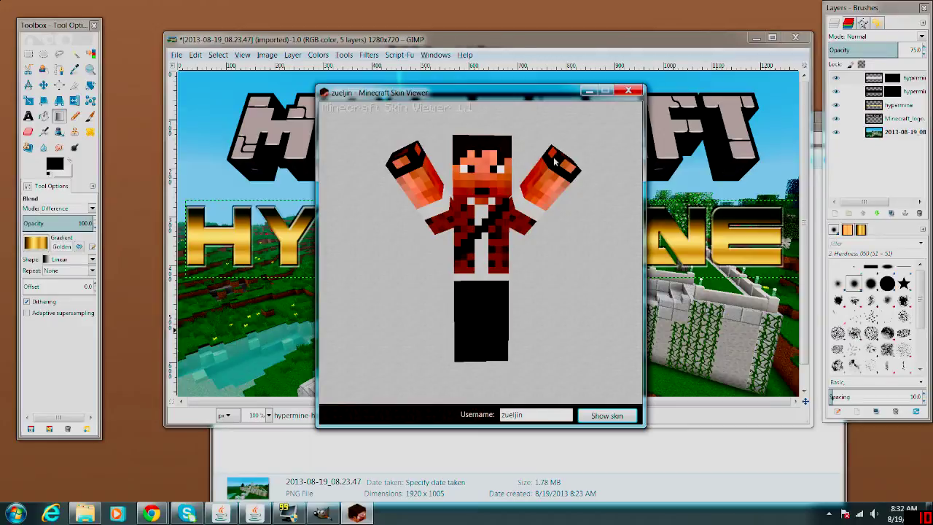
left_click(426, 193)
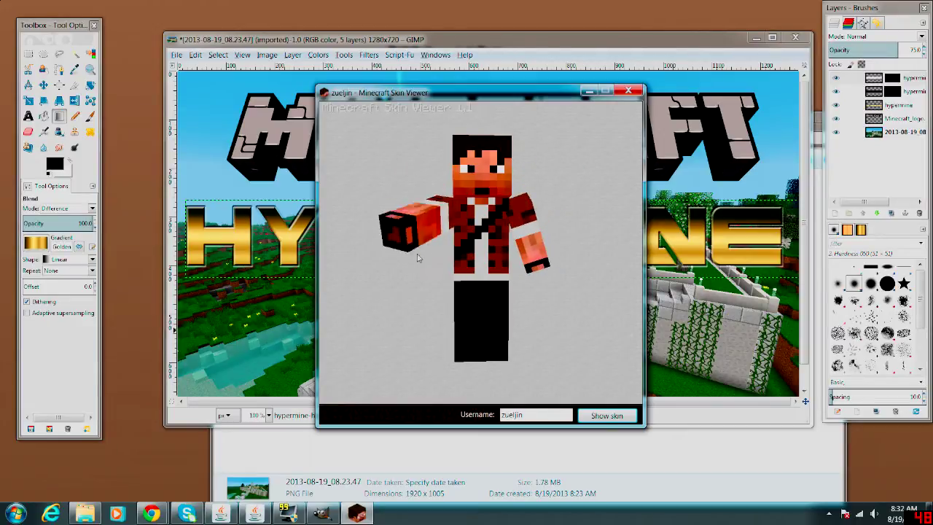
Save the character with a transparent background as a player-named PNG on the Desktop, then close the viewer.
right_click(483, 232)
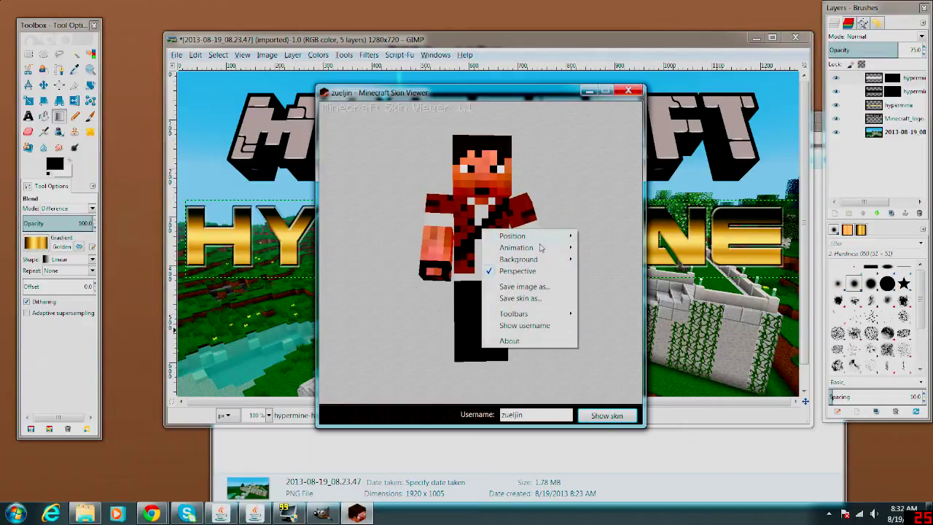
mouse_move(519, 259)
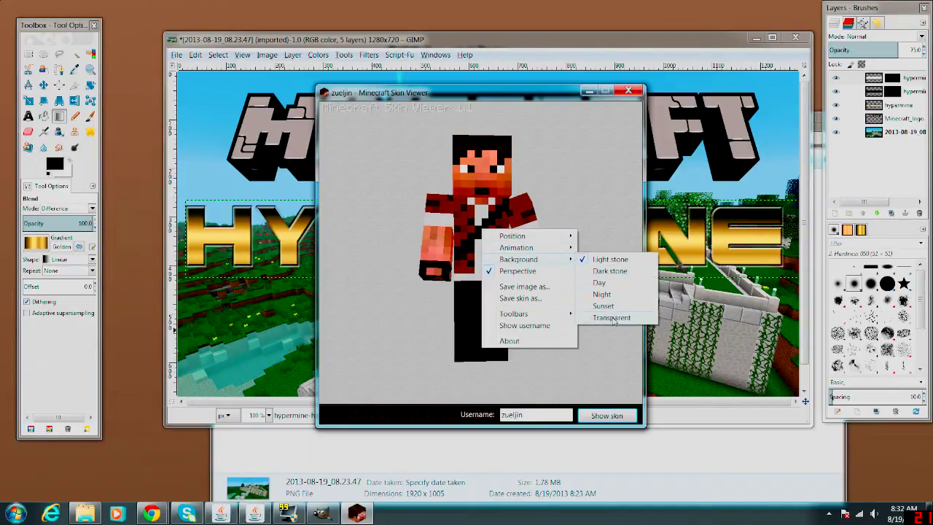
left_click(615, 318)
right_click(456, 220)
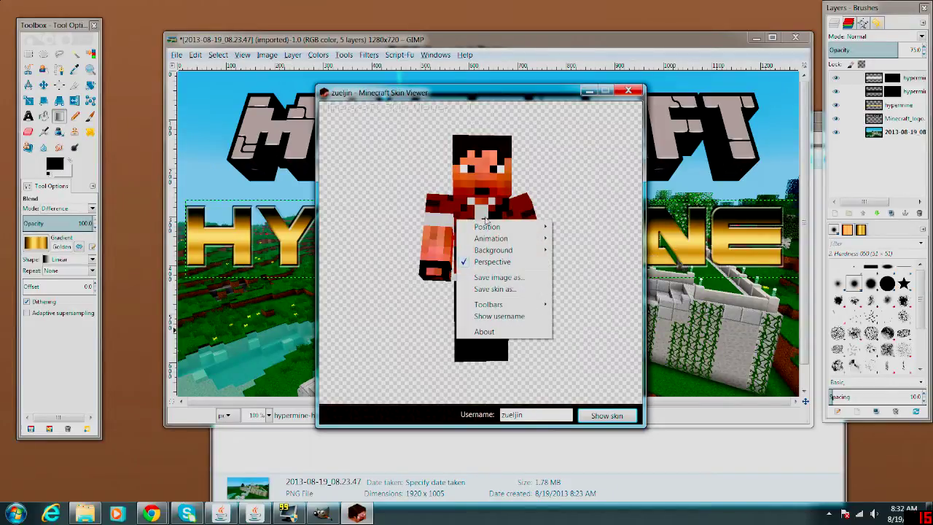
left_click(511, 277)
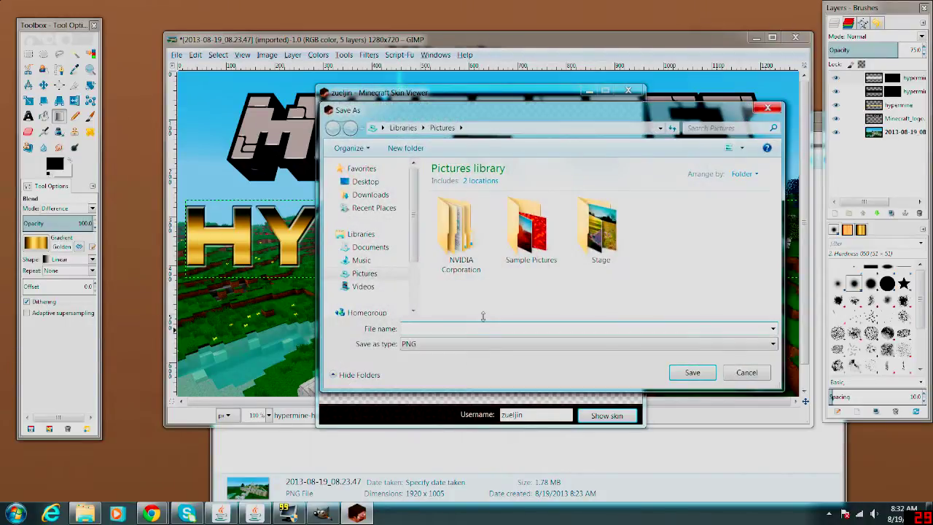
left_click(366, 182)
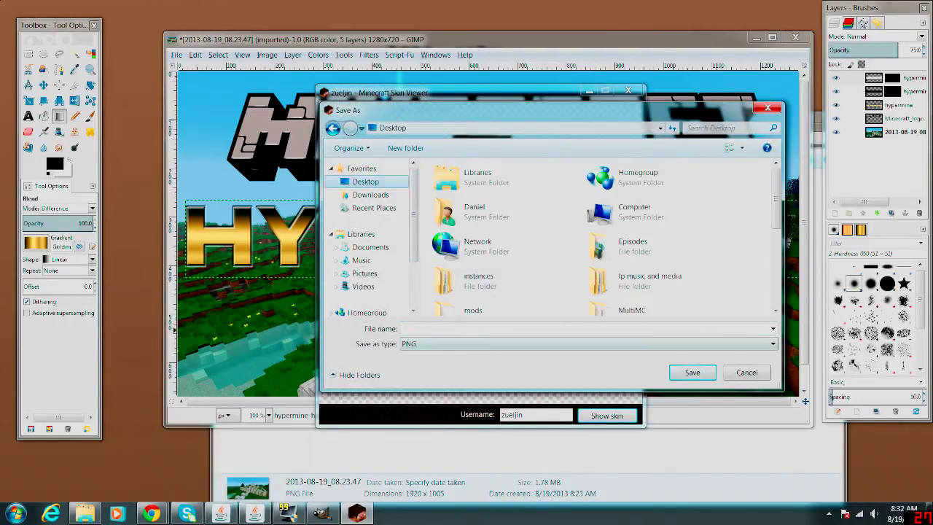
type("zuel")
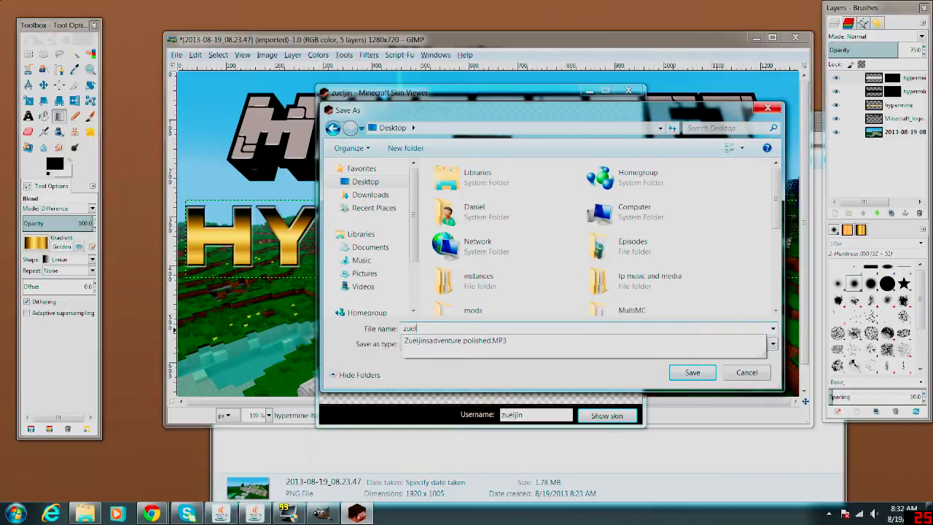
type("jin pic")
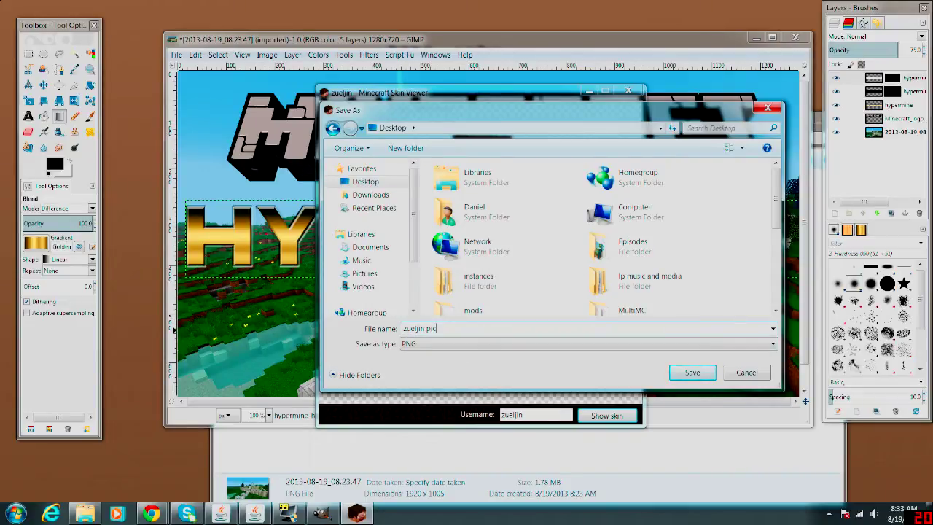
left_click(693, 373)
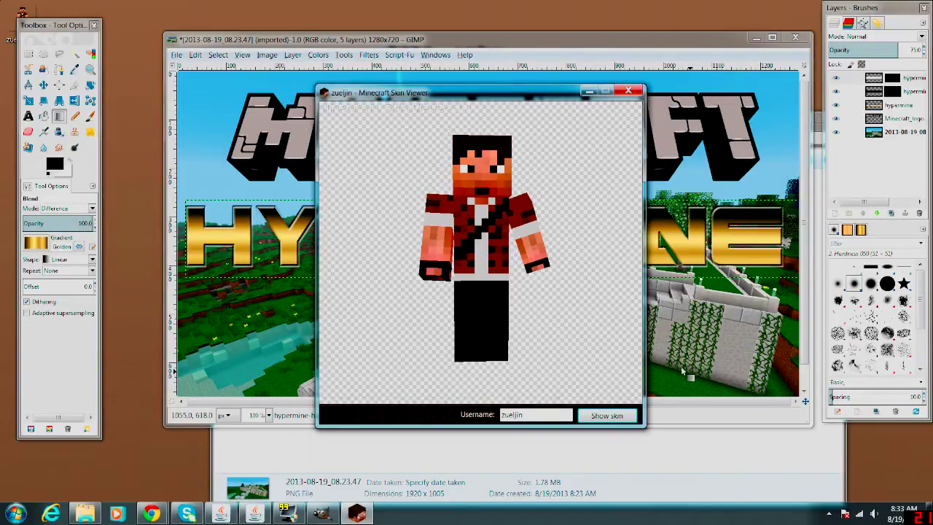
left_click(628, 90)
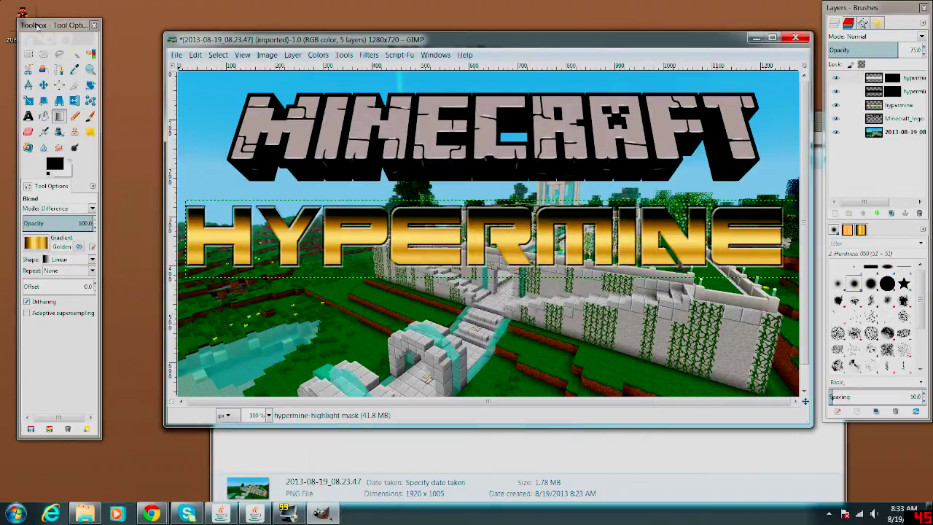
Drop the saved character PNG onto the canvas as a layer and move it bottom-left.
left_click_drag(19, 12, 511, 211)
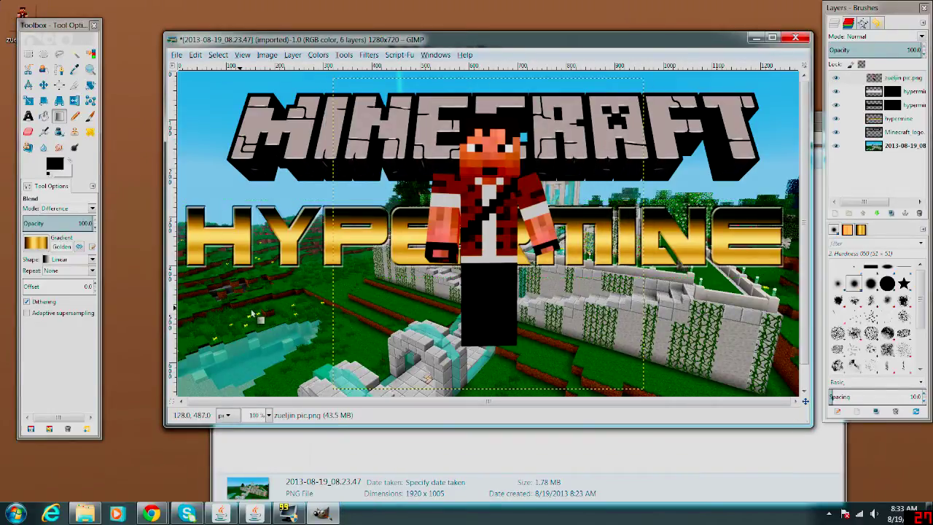
left_click(43, 85)
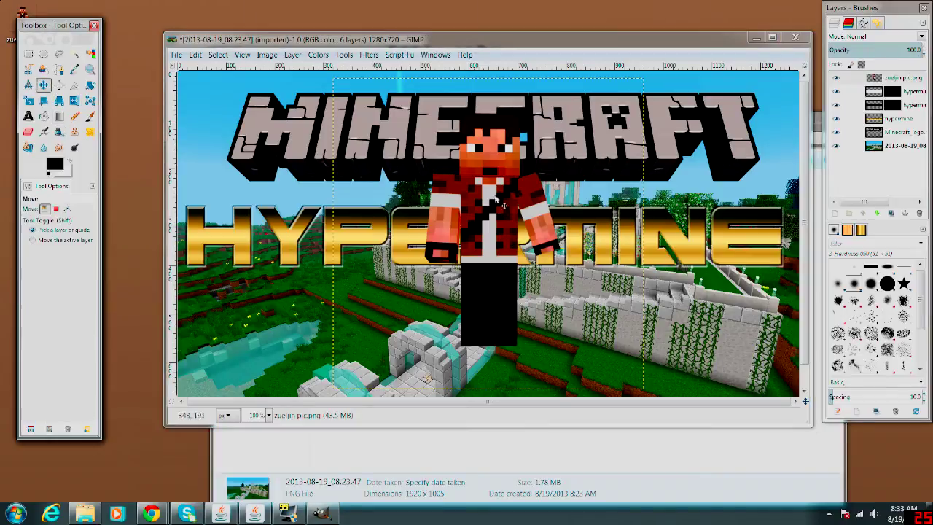
mouse_move(494, 188)
left_mouse_down()
mouse_move(273, 355)
mouse_move(259, 354)
left_mouse_up()
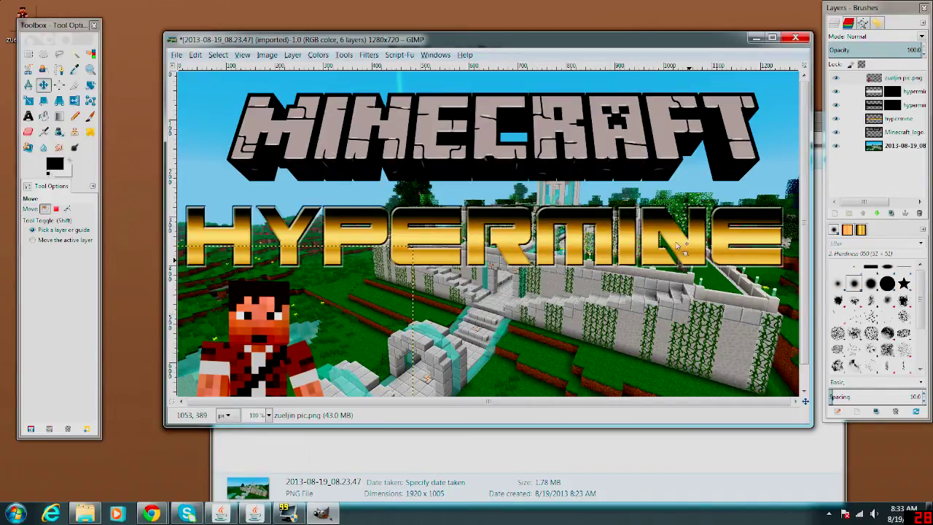
Export the banner to the Desktop as Hypermine Thumb.png with default PNG options.
left_click(177, 55)
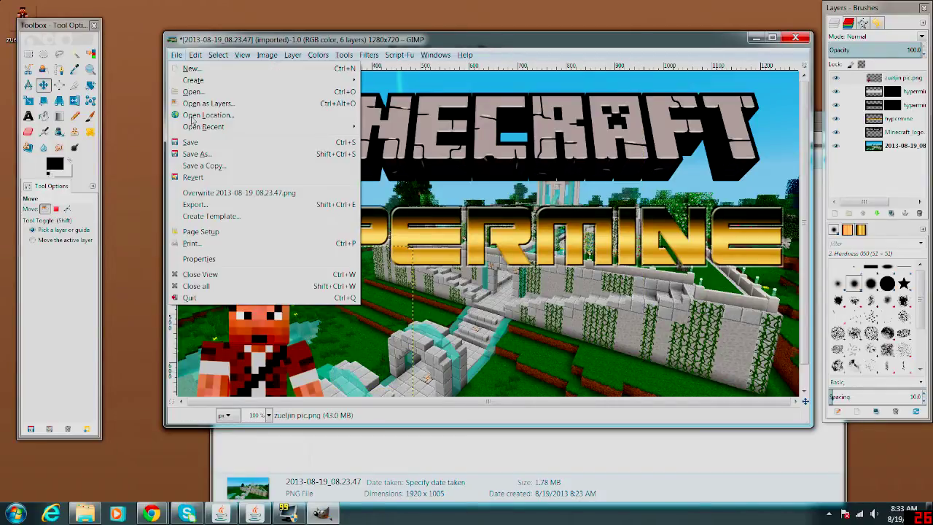
left_click(195, 204)
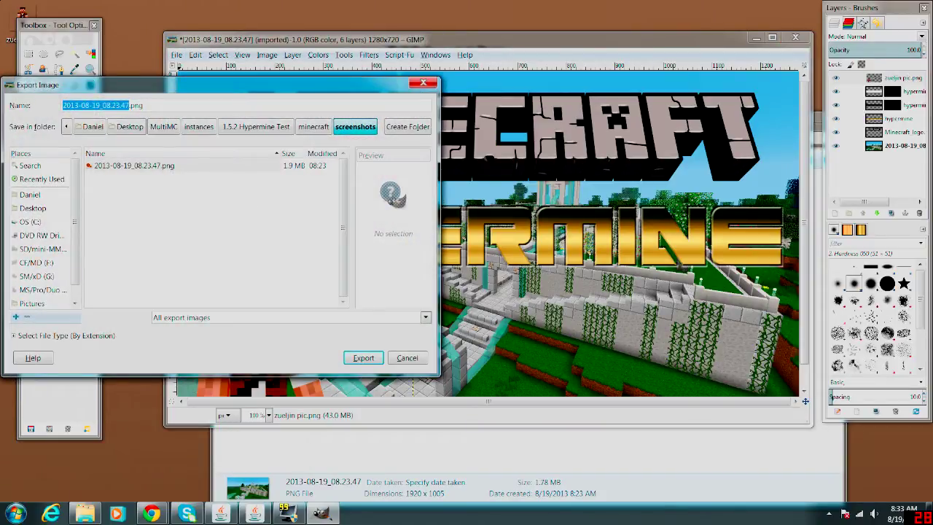
left_click(123, 105)
left_click_drag(129, 105, 62, 105)
type("t")
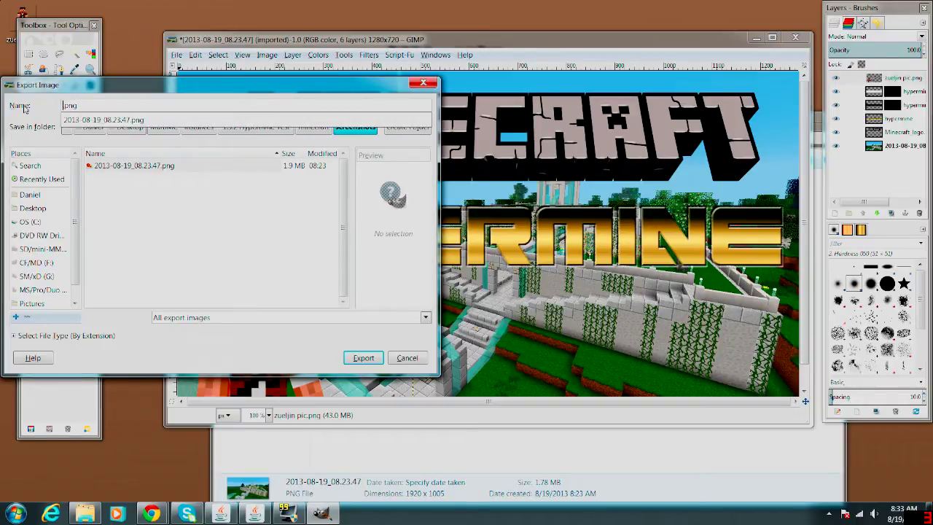
type("Hypermine")
type(" Thumb")
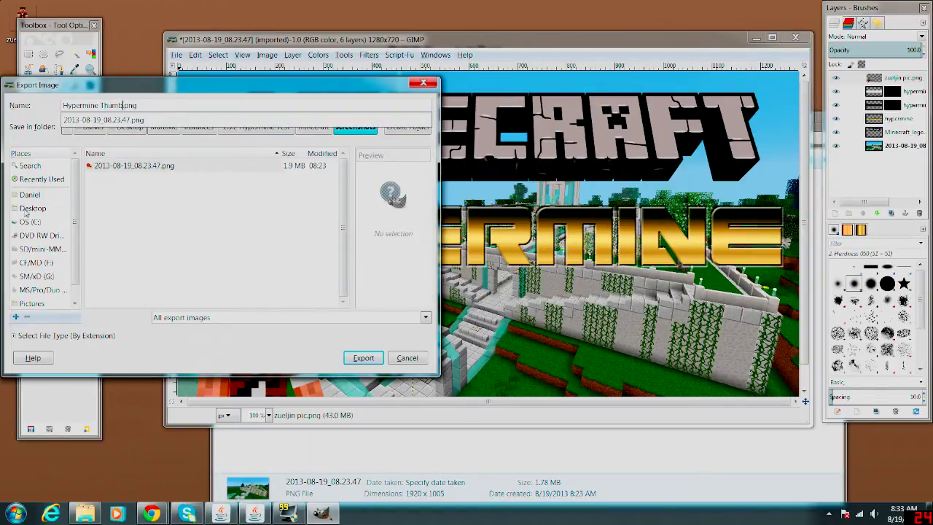
left_click(46, 211)
left_click(363, 358)
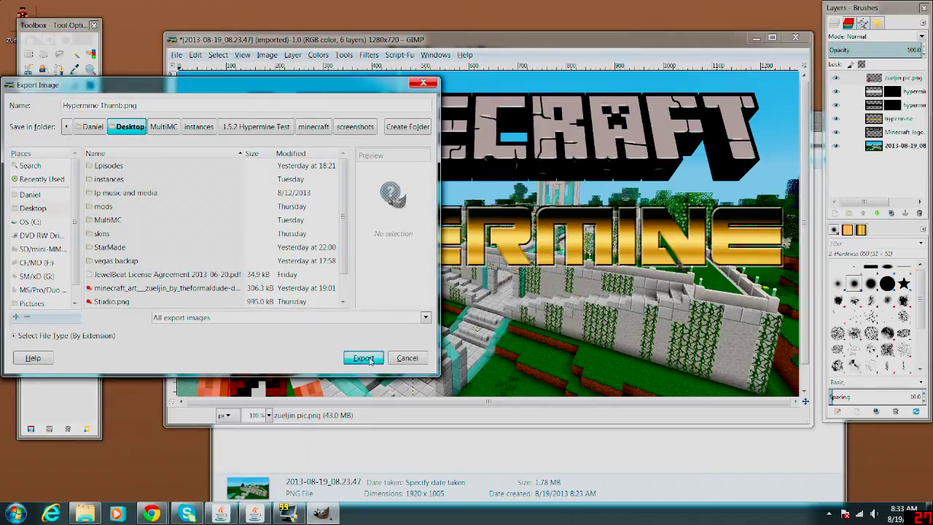
left_click(477, 359)
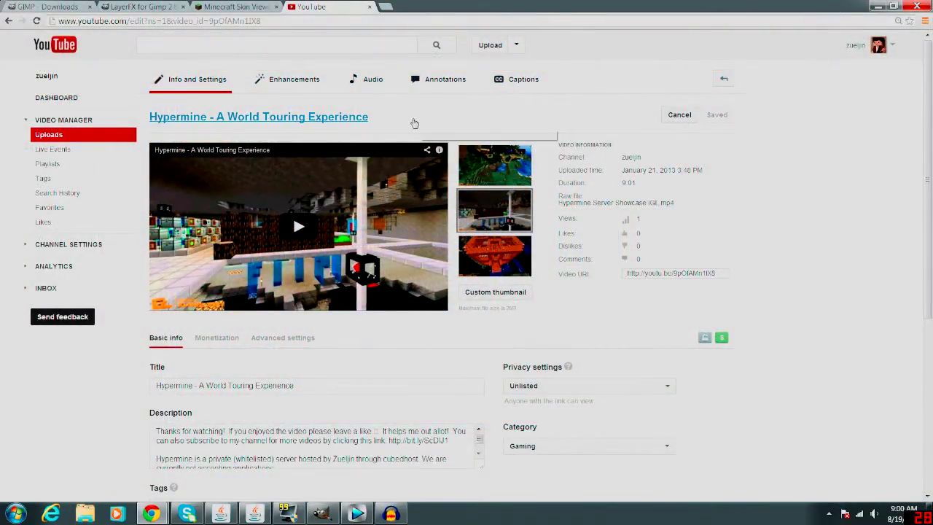
Upload Hypermine Thumb.png from the Desktop as the video's custom thumbnail.
left_click(494, 298)
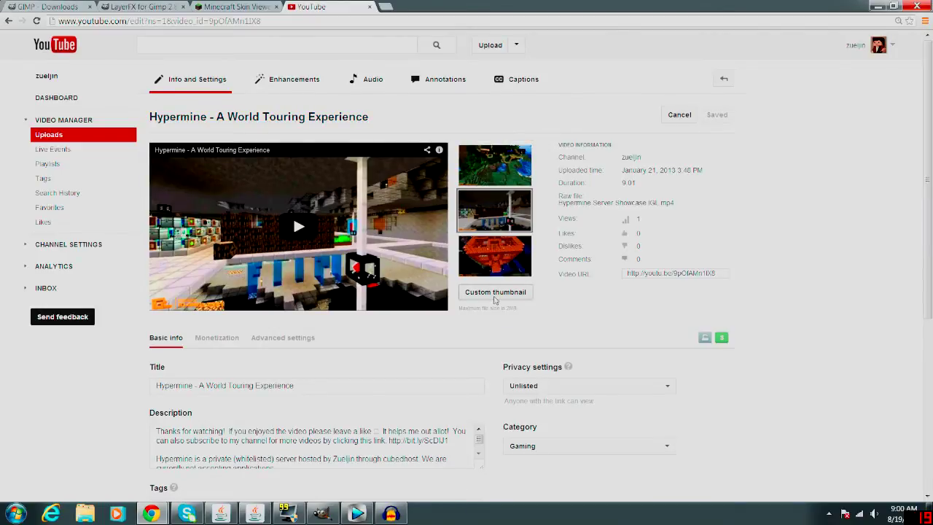
left_click(45, 81)
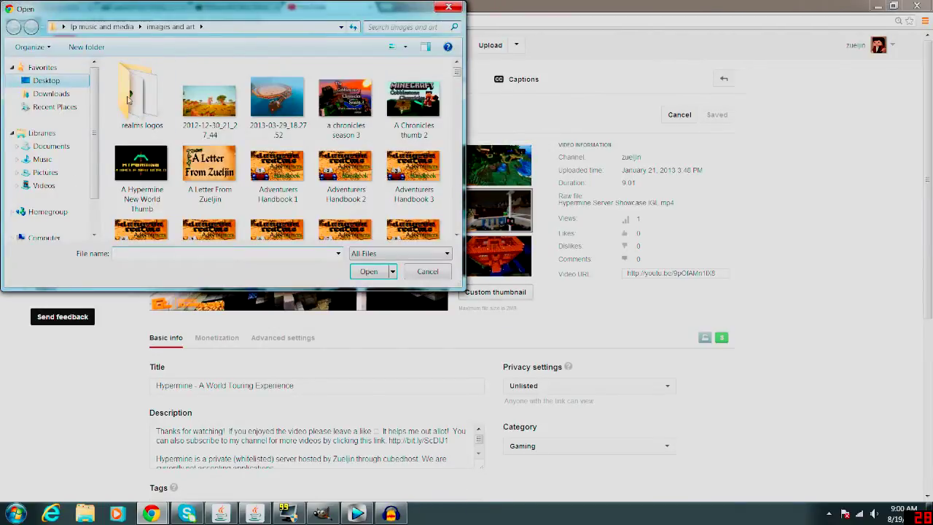
left_click_drag(458, 86, 464, 150)
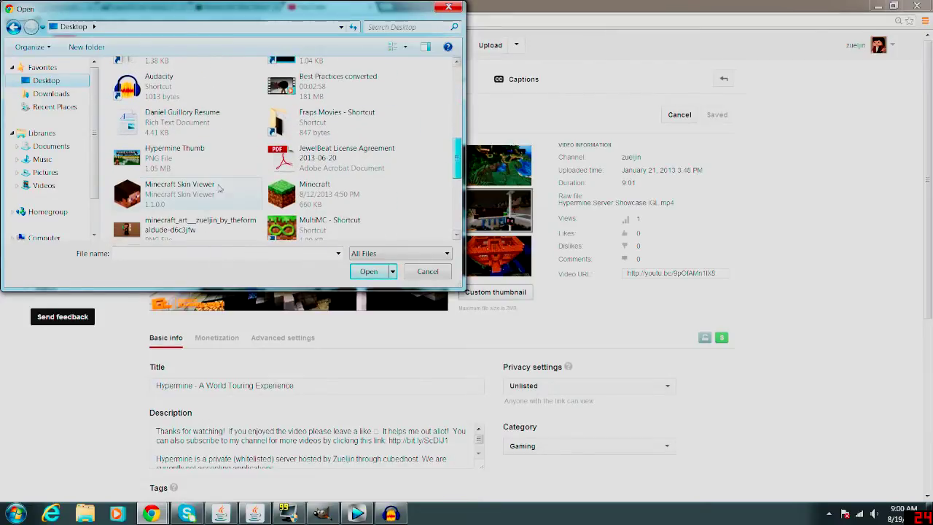
left_click(219, 162)
left_click(368, 271)
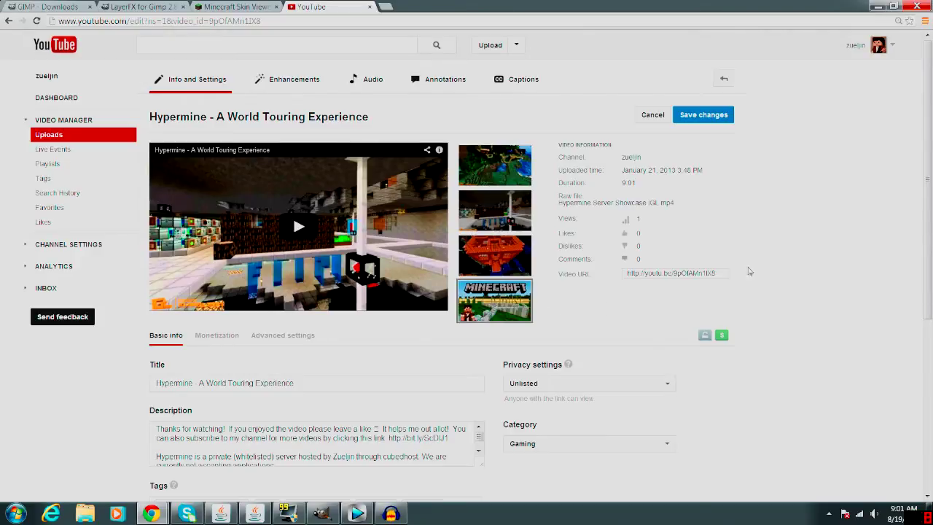
Go to the minecraft video editing tutorials playlist via the account menu, confirming leaving the page.
left_click(894, 48)
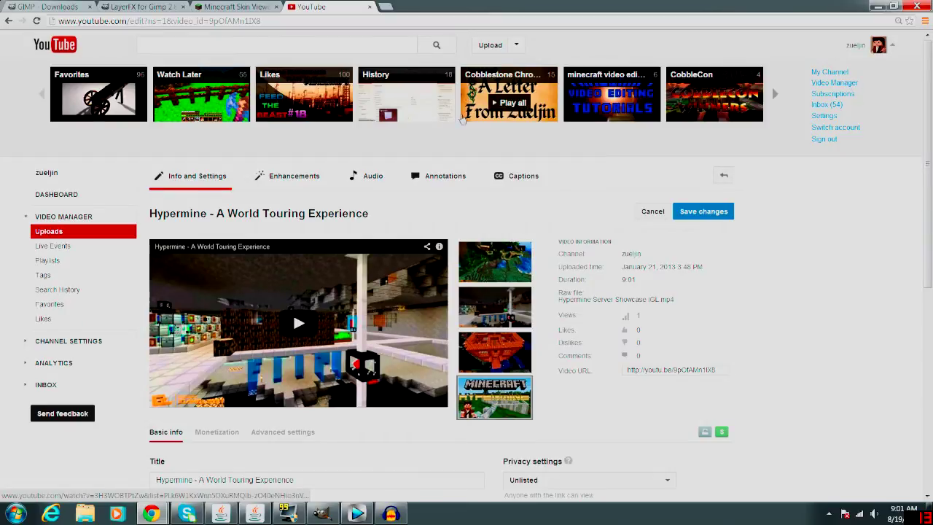
mouse_move(406, 94)
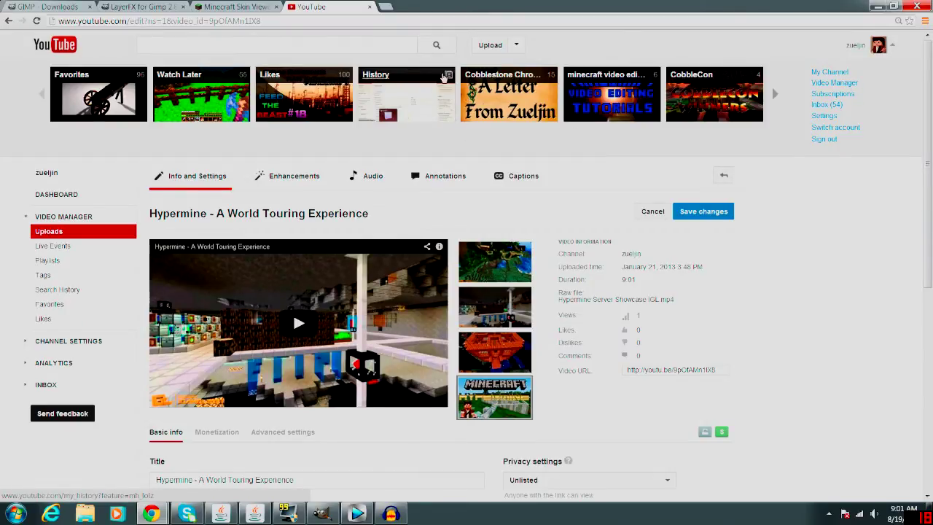
left_click(602, 89)
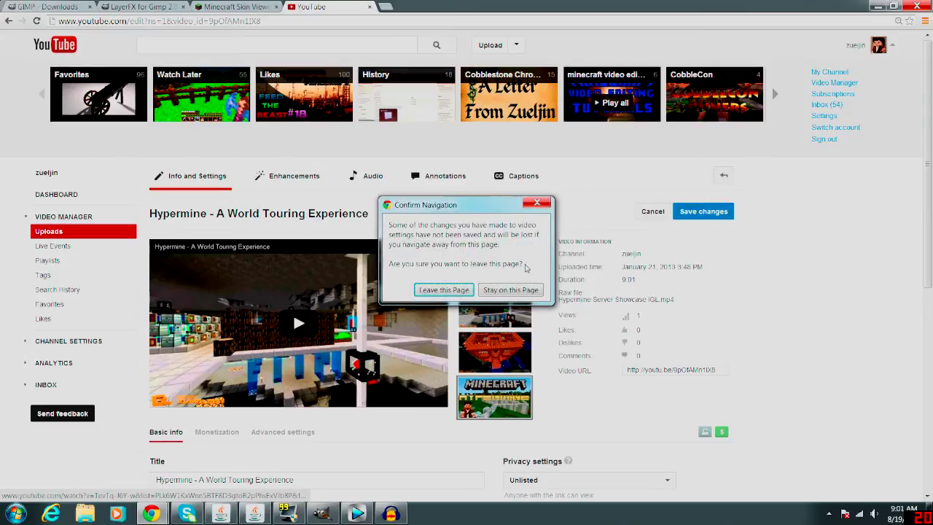
key("Return")
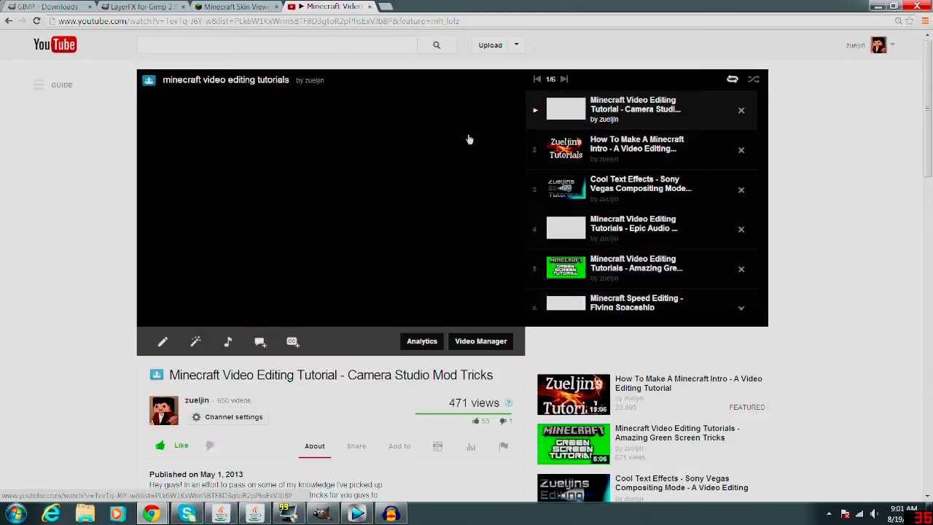